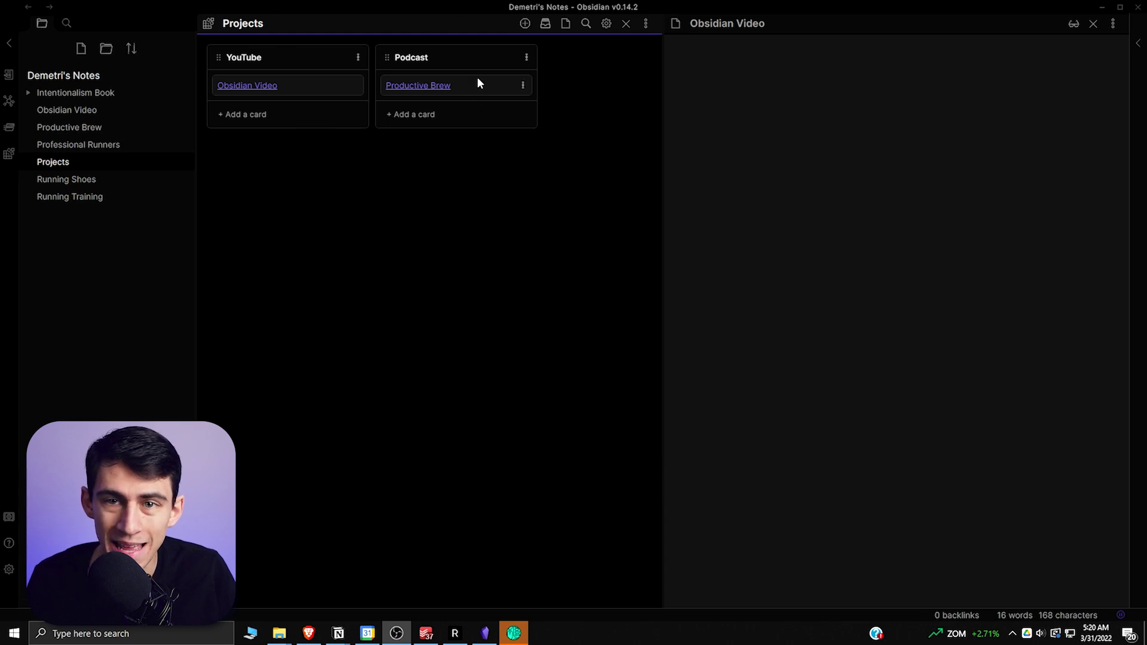
Browse community plugins, view the Templater plugin's details, then close settings.
click(7, 573)
scroll(250, 341, up, 2)
scroll(255, 354, up, 1)
click(263, 371)
scroll(488, 327, down, 2)
scroll(568, 269, down, 1)
scroll(536, 203, down, 2)
scroll(236, 392, down, 1)
scroll(215, 404, down, 1)
scroll(251, 341, down, 3)
scroll(206, 351, down, 2)
click(959, 47)
click(1013, 107)
drag(68, 110, 77, 111)
Toggle Projects to markdown and back, then review Kanban settings and 'kan' hotkeys.
click(564, 25)
click(561, 25)
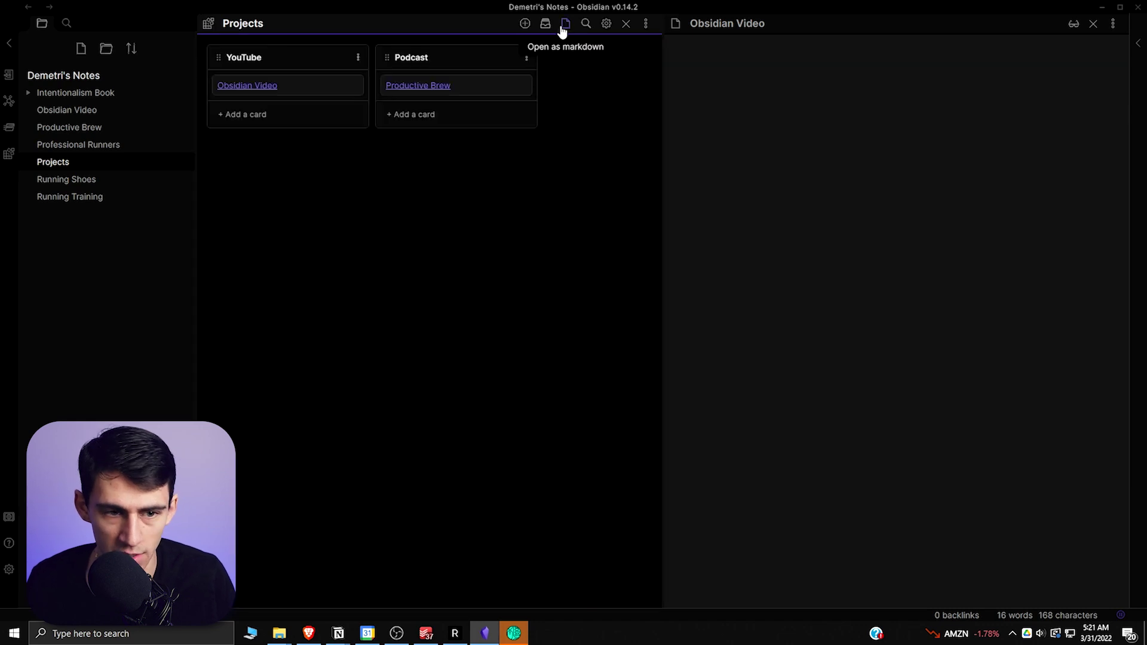
key(ctrl+comma)
scroll(404, 357, up, 10)
scroll(179, 314, down, 2)
scroll(593, 349, down, 5)
scroll(593, 345, down, 5)
scroll(597, 340, down, 1)
scroll(598, 337, down, 2)
scroll(598, 337, down, 3)
click(150, 165)
scroll(529, 284, down, 3)
scroll(529, 284, up, 3)
text(kan)
click(1015, 108)
Glance at the YouTube list options, then close the Obsidian Video note pane.
click(358, 58)
key(Escape)
key(ctrl+w)
Write 'Make notes about the video' in the Obsidian Video note, then archive its YouTube card.
double_click(263, 81)
click(355, 87)
ctrl+click(258, 85)
text(Make notes about the video)
key(Return)
key(Return)
click(357, 85)
click(385, 220)
Create a new vault folder and move the Obsidian Video note into it.
click(108, 50)
text(Project MAr)
key(BackSpace)
key(BackSpace)
text(anagement)
drag(60, 184, 53, 184)
drag(57, 129, 64, 111)
Rename the folder to 'YouTube Videos' and open the Professional Runners note.
right_click(64, 111)
click(112, 185)
text(YouTube Videos)
key(Return)
click(45, 112)
click(96, 167)
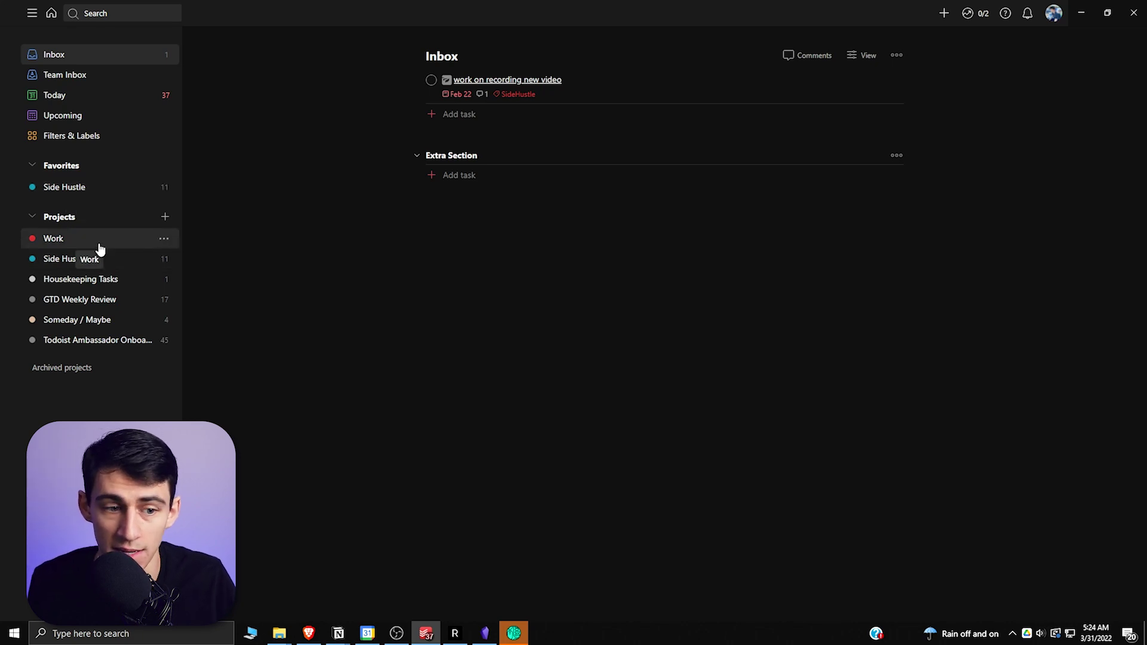
Switch Todoist's sidebar to the Today tasks view.
click(63, 95)
key(a)
text(Make obsidian video at 5am today #)
key(Return)
text(@side)
key(Return)
text(p1)
key(Return)
click(895, 58)
Switch the Side Hustle project's layout to Board, then back to List view.
click(953, 102)
key(Escape)
click(90, 186)
click(1080, 56)
click(1039, 94)
click(1045, 112)
click(306, 201)
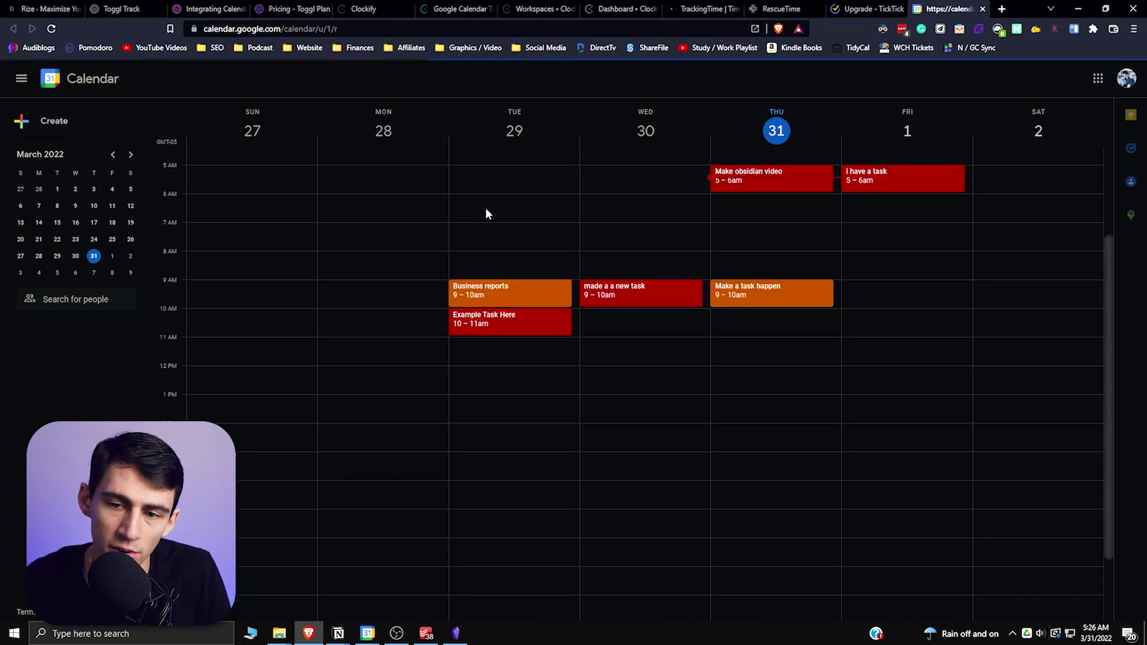
Switch from the Google Calendar week view over to Todoist via the taskbar.
click(425, 633)
click(1053, 12)
click(954, 152)
scroll(615, 292, down, 5)
scroll(627, 237, down, 1)
click(503, 331)
click(580, 145)
click(528, 189)
click(530, 227)
click(527, 212)
click(515, 259)
click(874, 121)
key(alt+Tab)
mouse_move(63, 373)
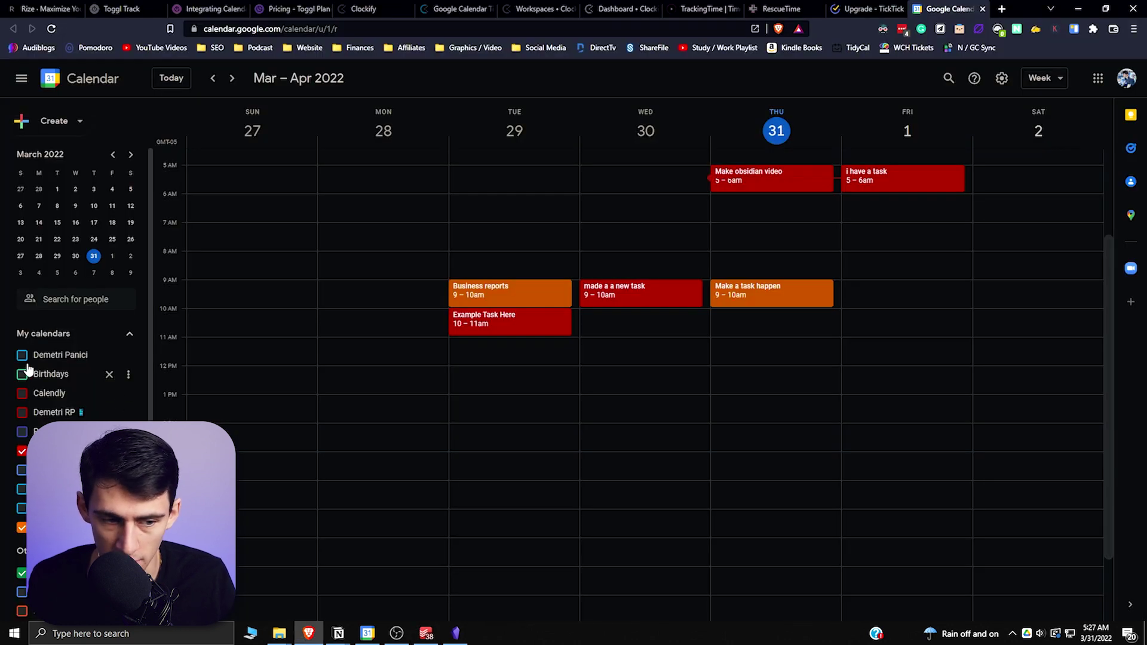
click(23, 355)
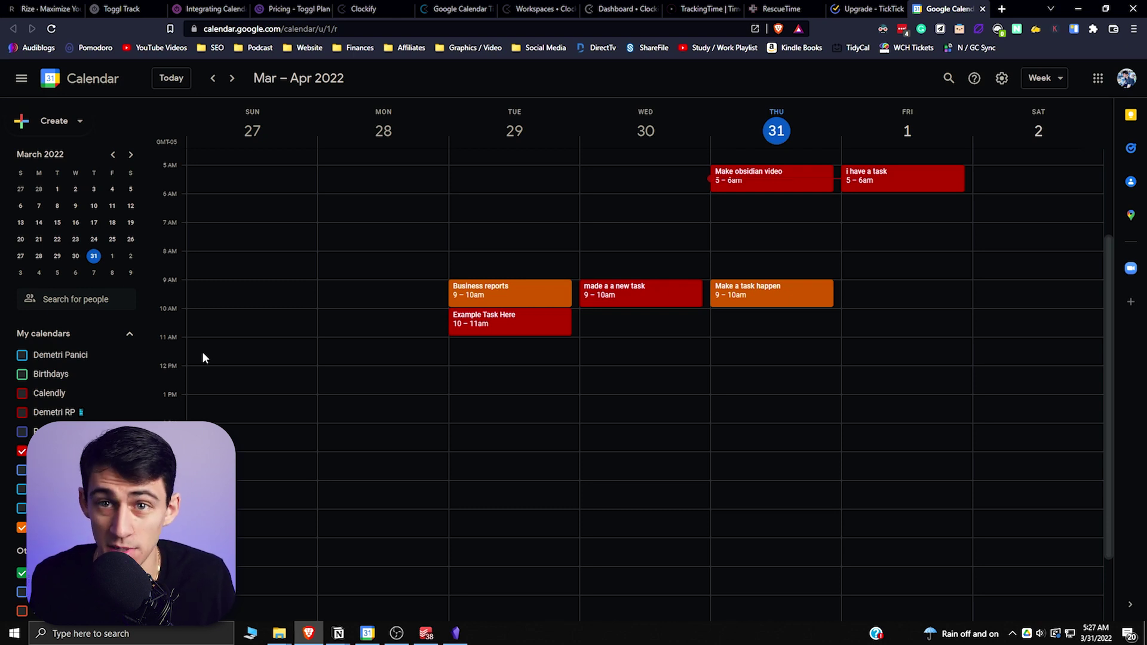